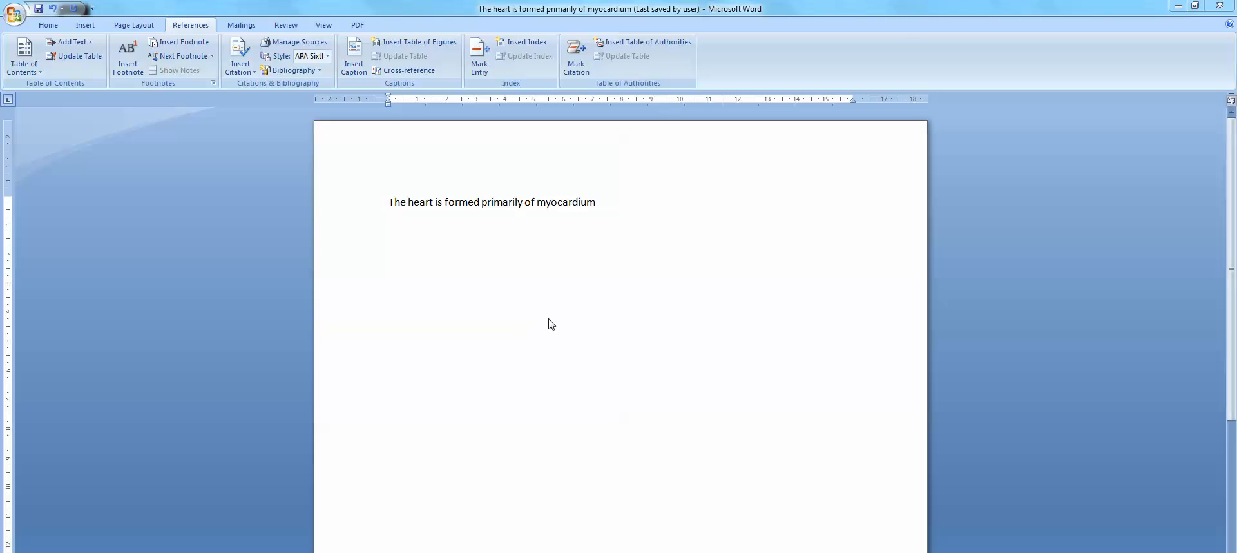
Set the document's citation style to APA Sixth Edition and open the source manager
left_click(191, 28)
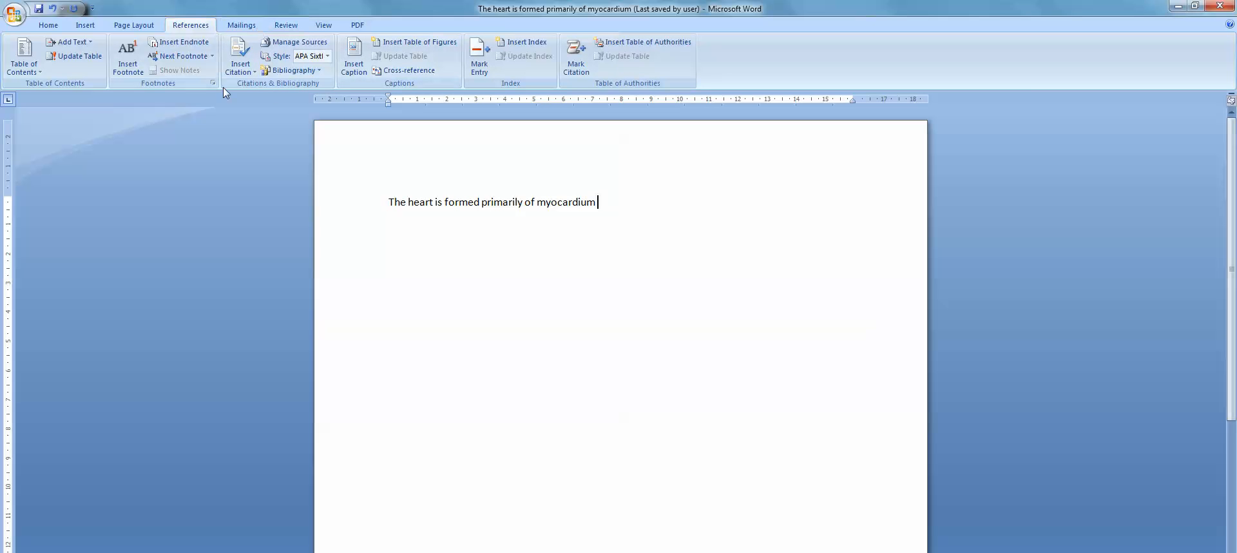
left_click(328, 56)
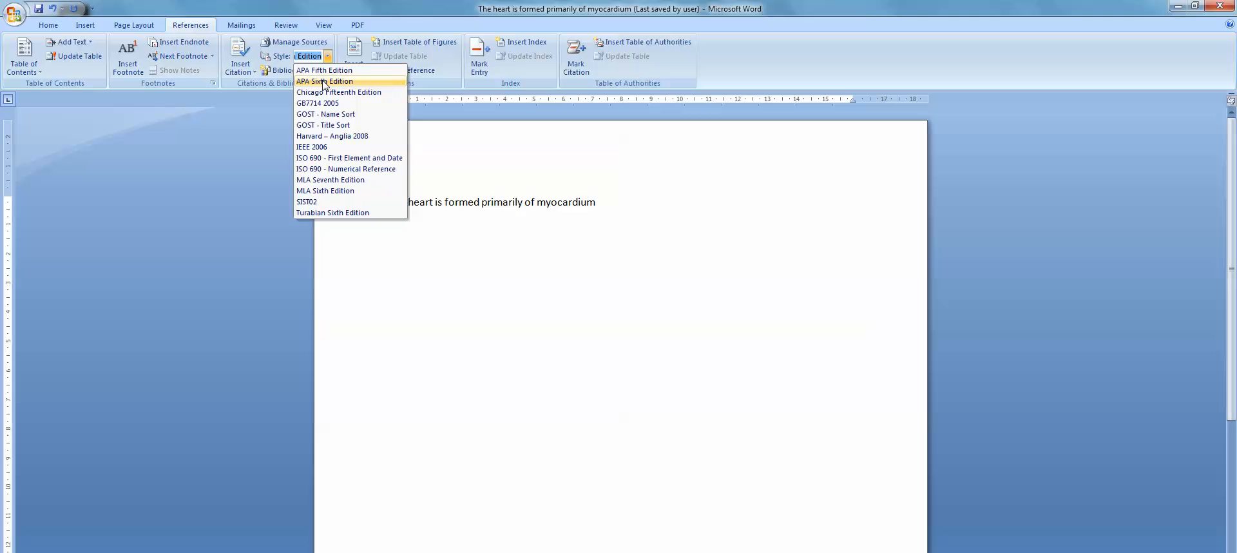
left_click(324, 83)
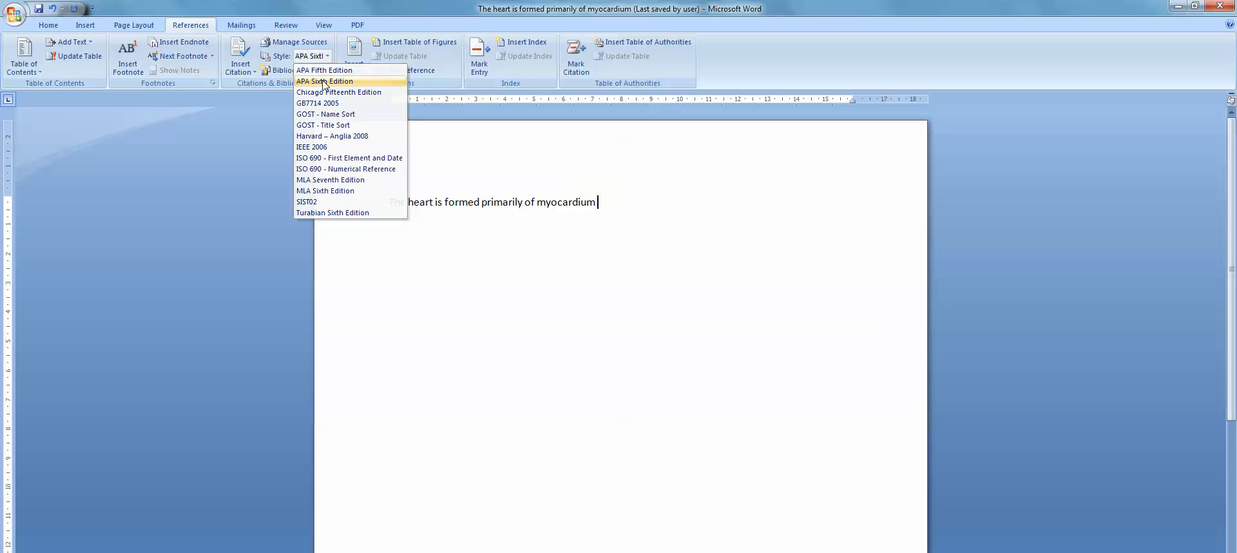
left_click(300, 42)
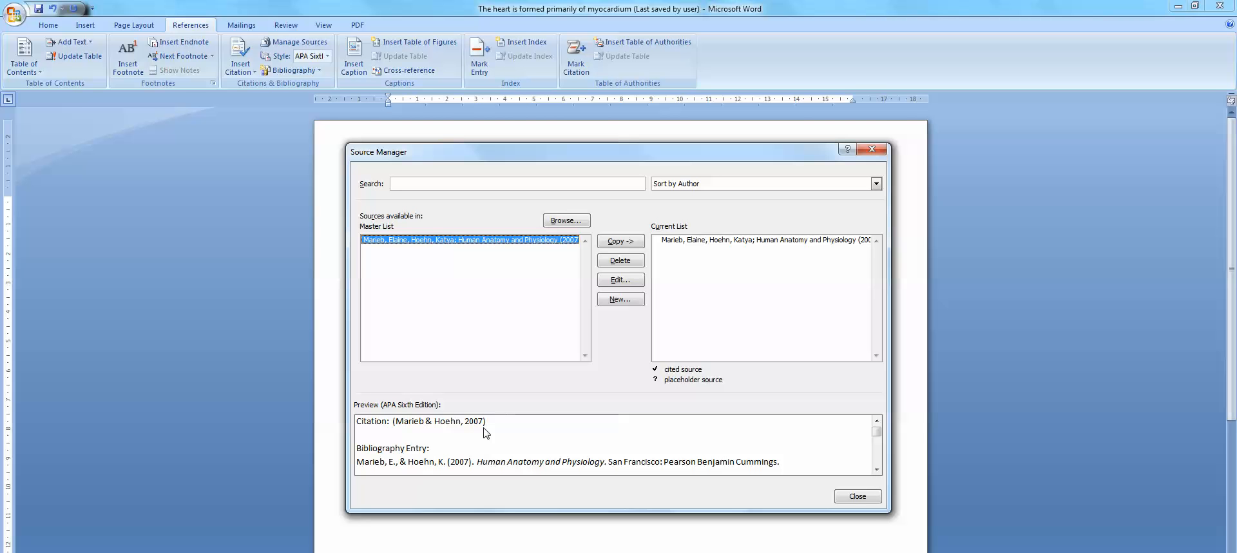
left_click(619, 299)
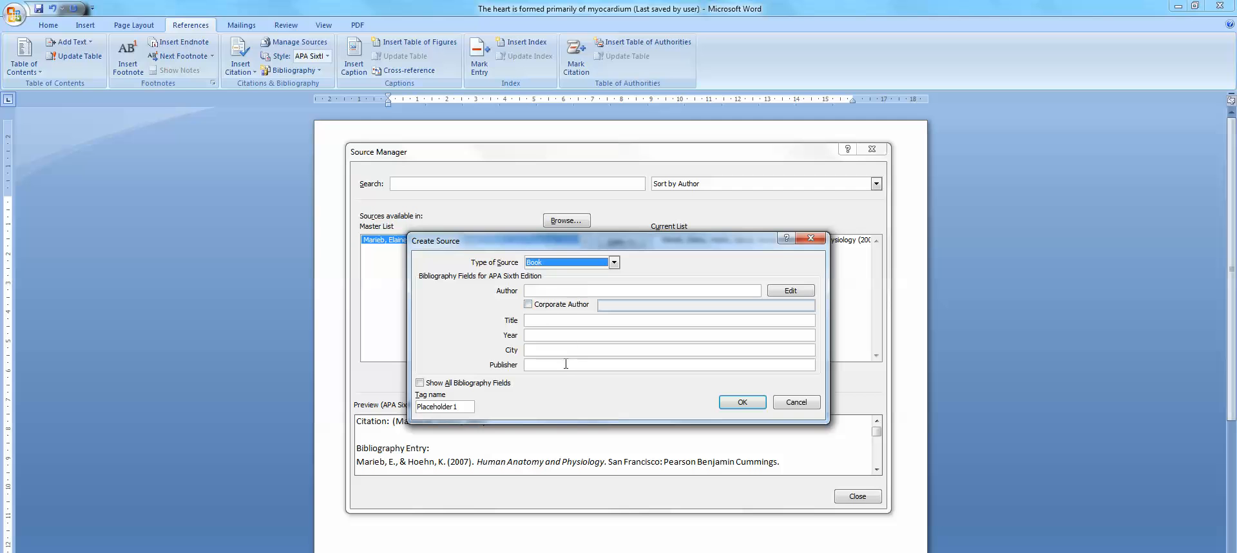
left_click(614, 262)
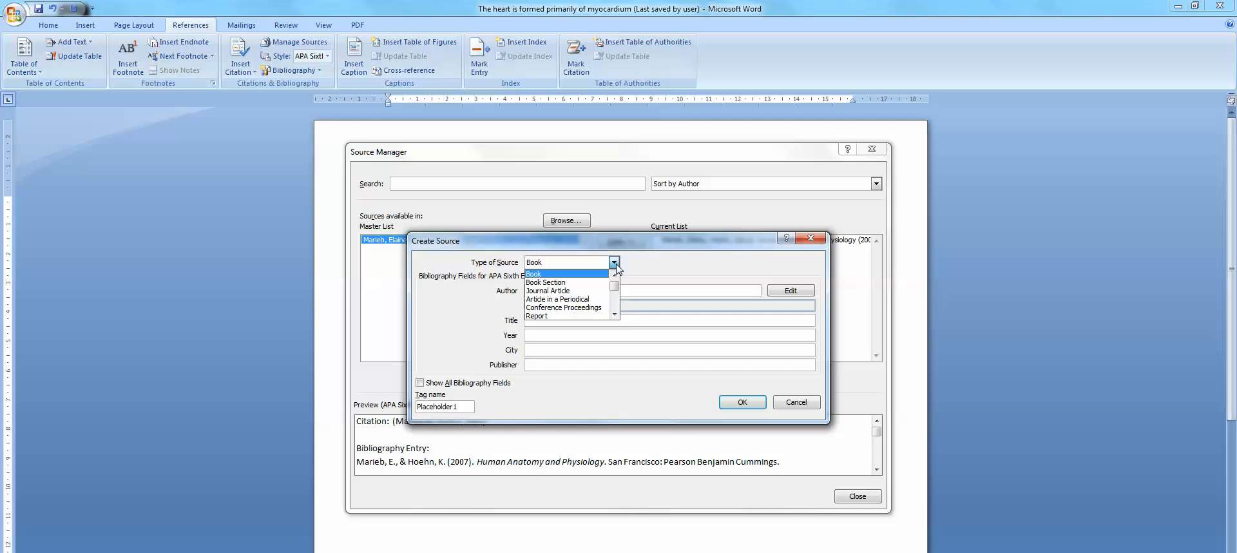
left_click(560, 274)
left_click(539, 290)
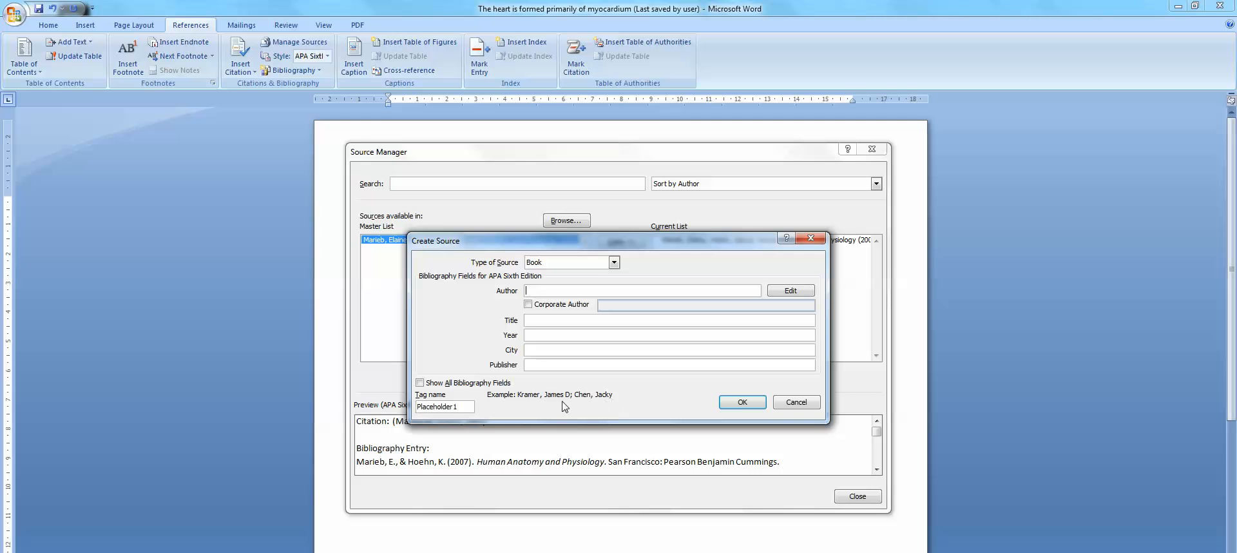
left_click(541, 321)
left_click(532, 335)
left_click(535, 364)
left_click(797, 405)
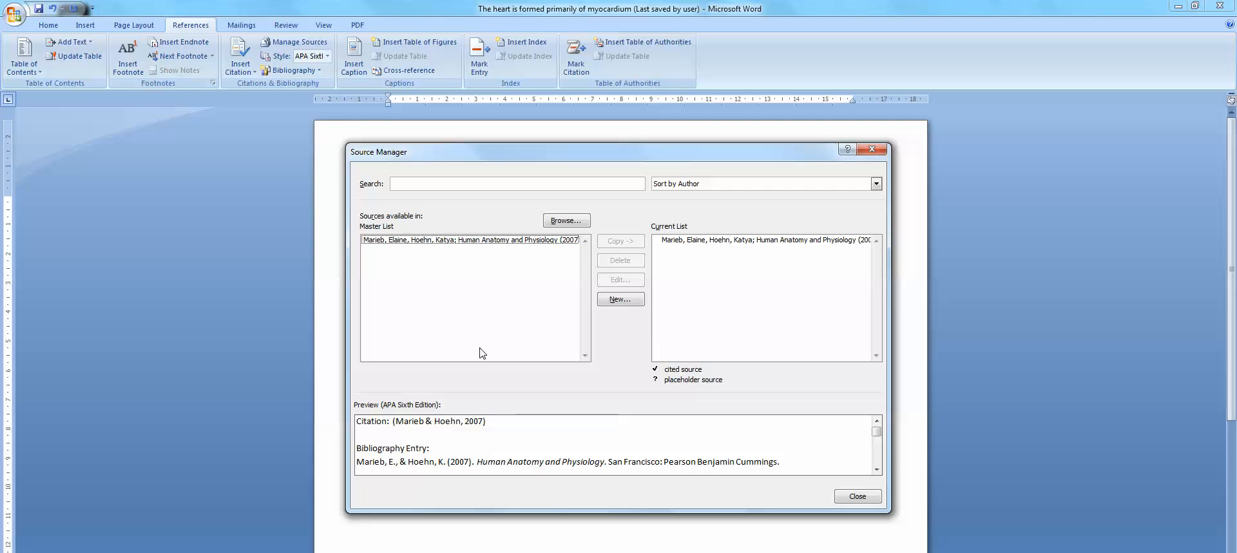
Remove the Human Anatomy and Physiology source from the document's current source list
left_click(690, 241)
left_click(619, 242)
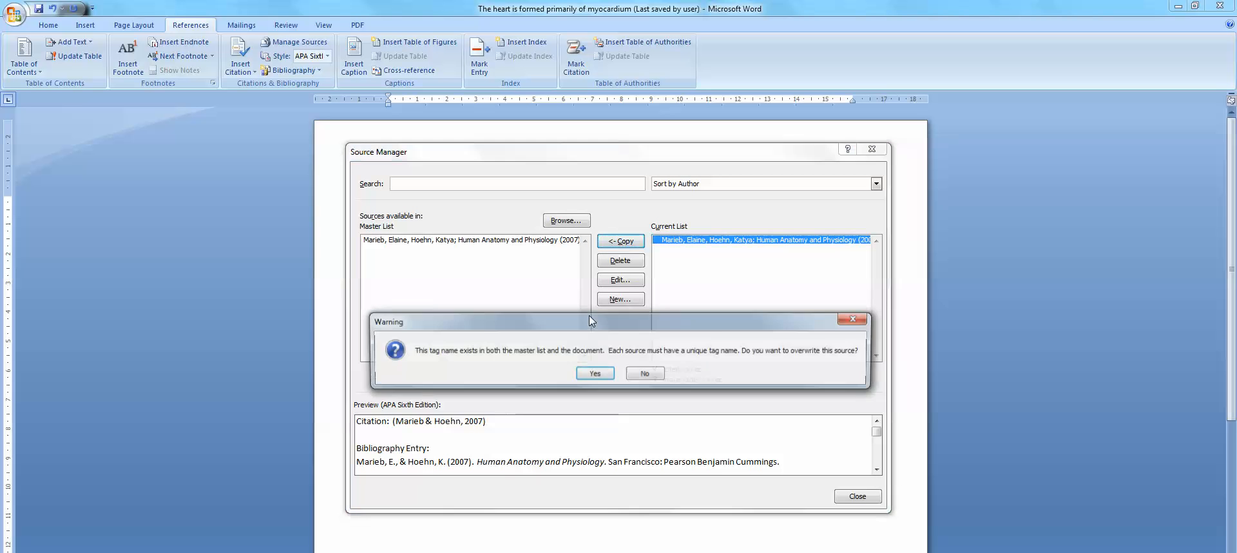
left_click(643, 372)
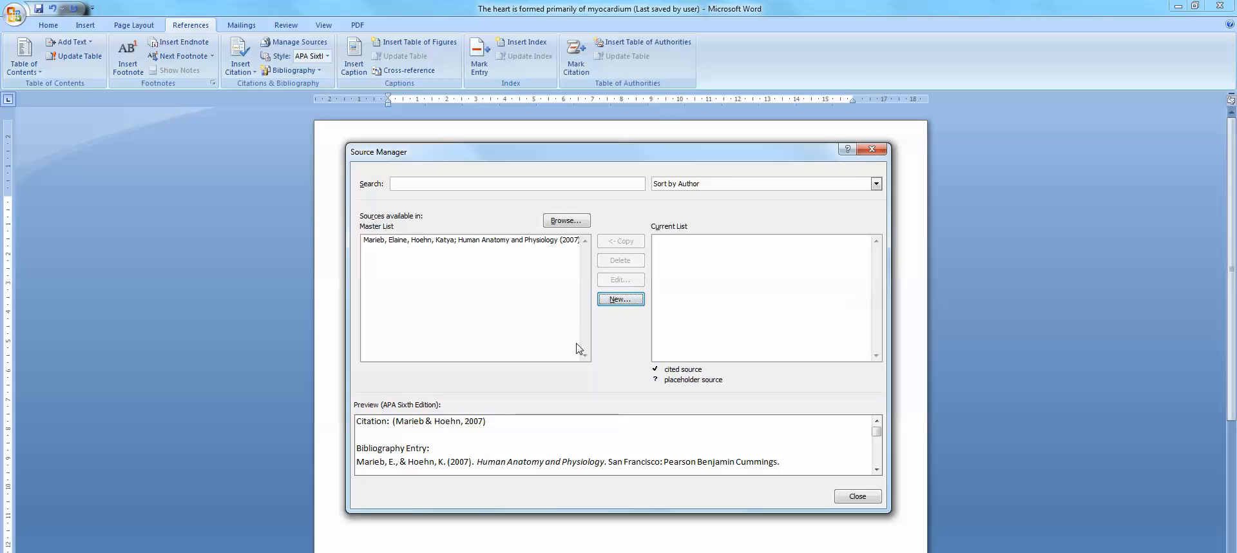
Copy the Human Anatomy and Physiology source from the master list to the current list and close the source manager
left_click(466, 240)
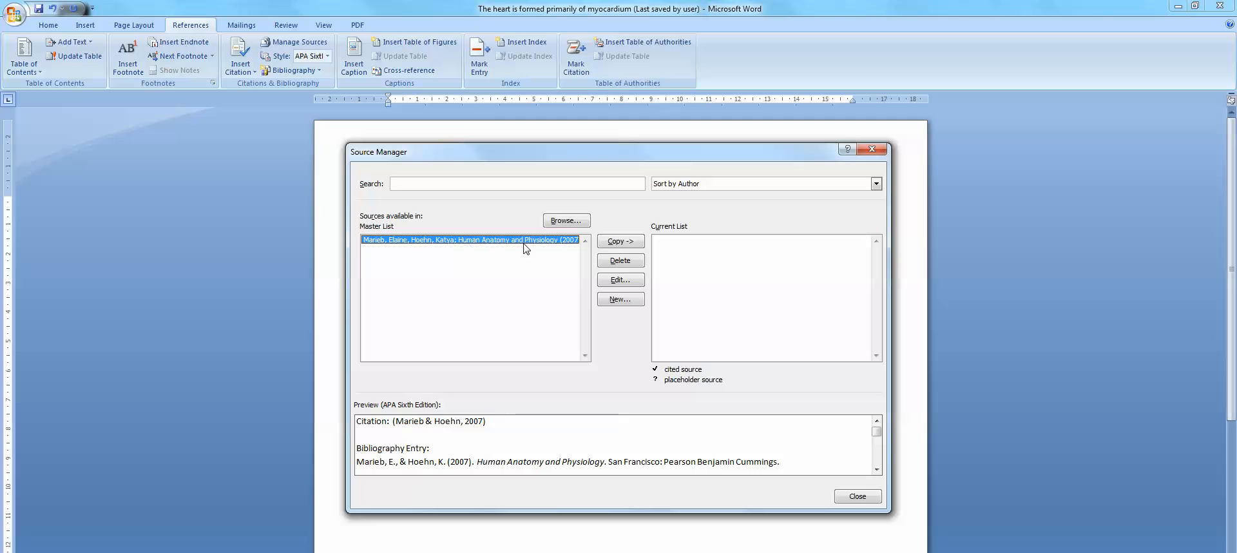
left_click(631, 250)
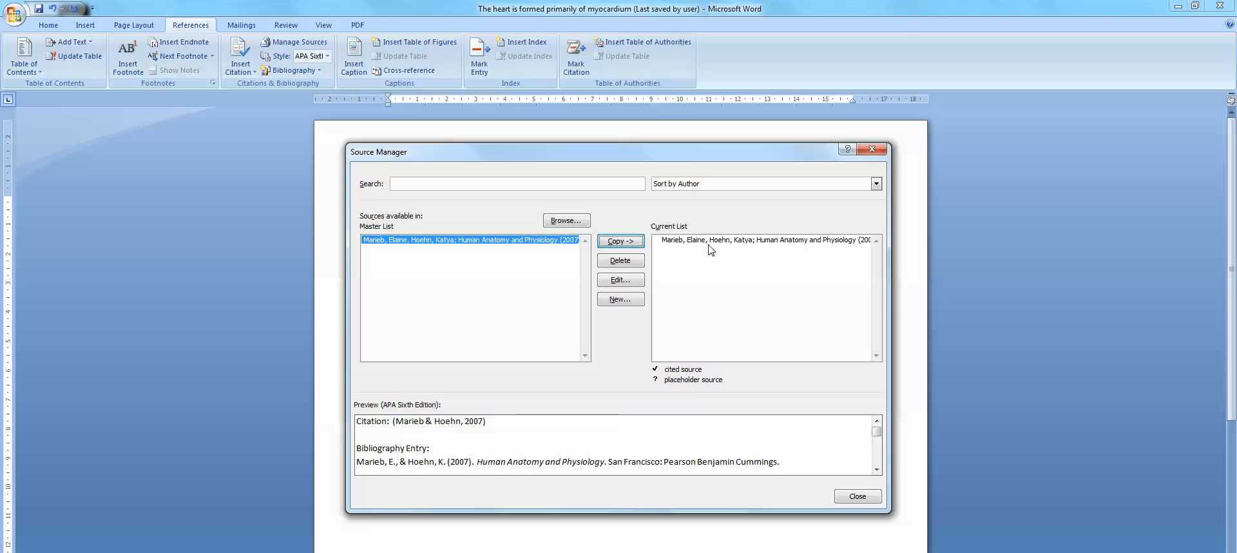
left_click(857, 494)
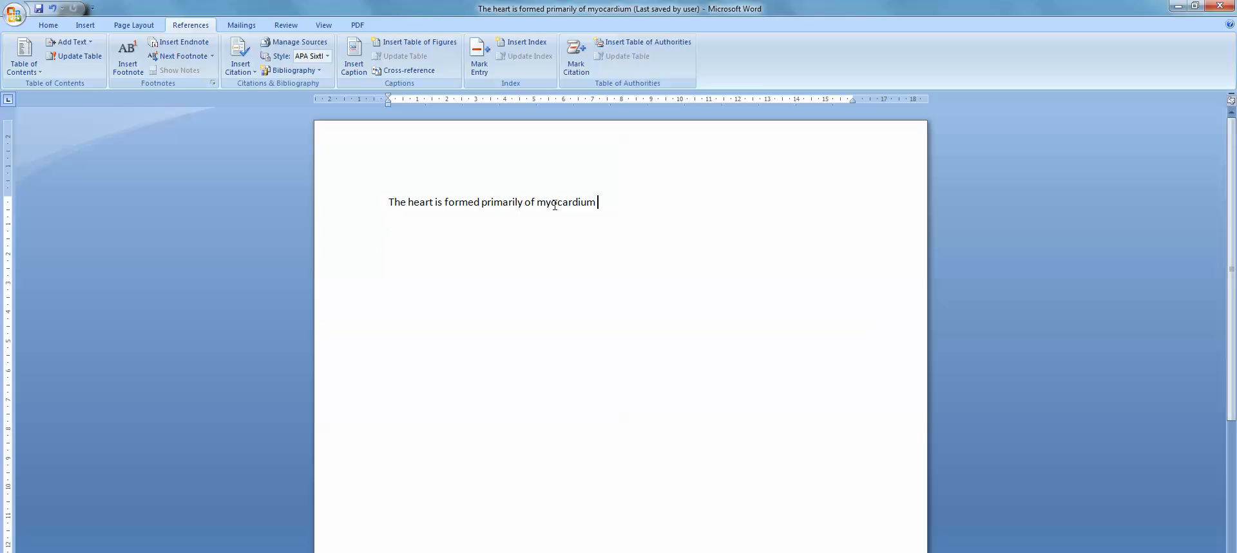
Insert a citation of the Human Anatomy and Physiology source after "myocardium" and end the sentence with a period
left_click(253, 71)
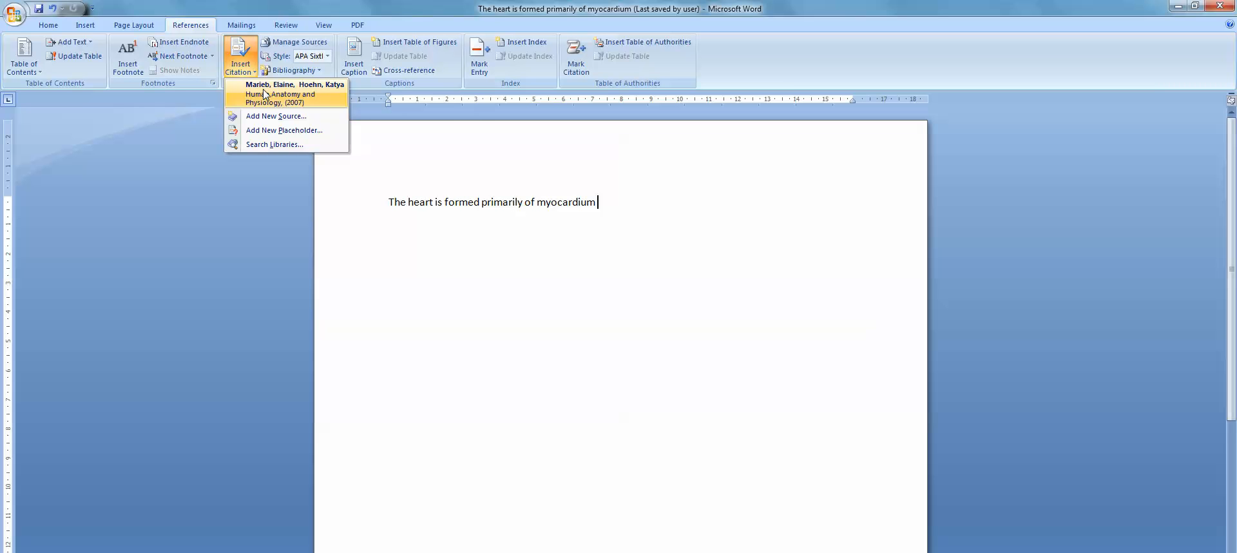
left_click(264, 94)
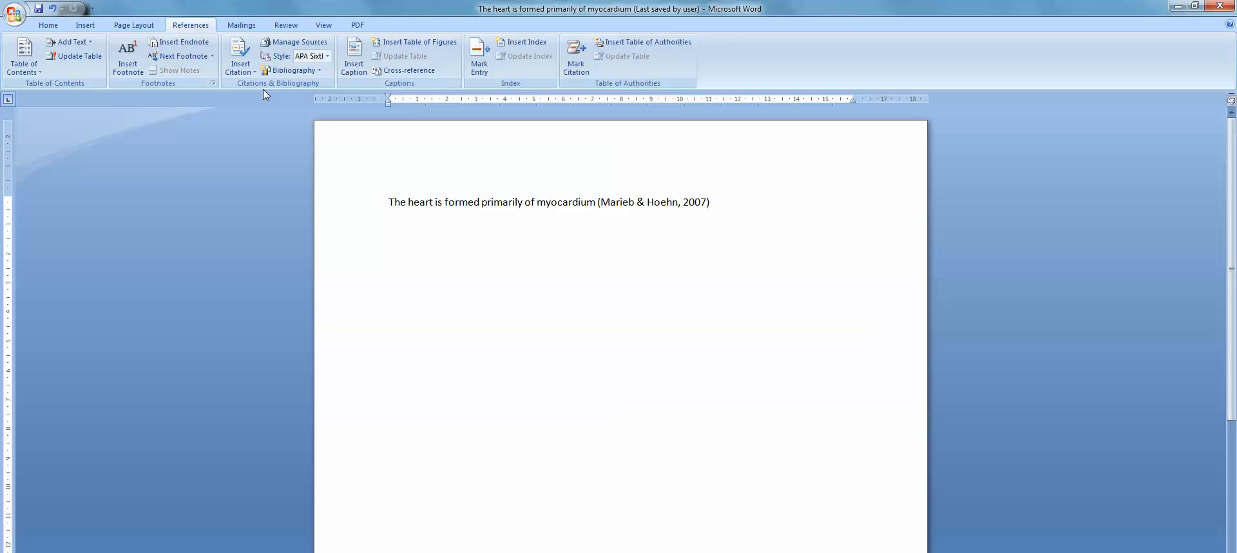
type(".")
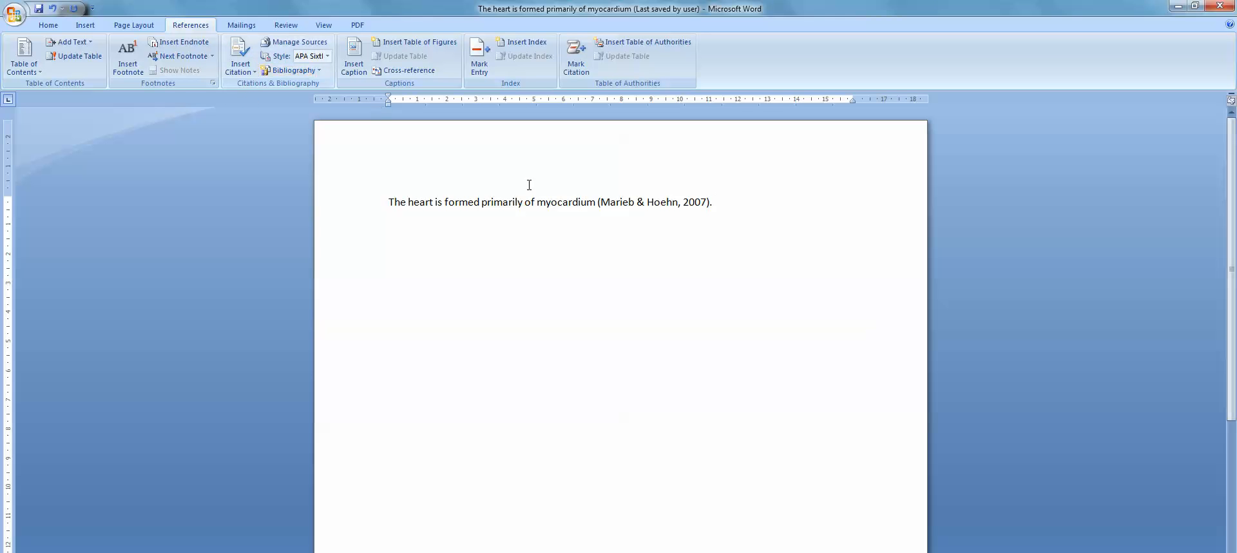
Try adding a second citation of the same source to the existing in-text citation, and undo it
left_click(689, 201)
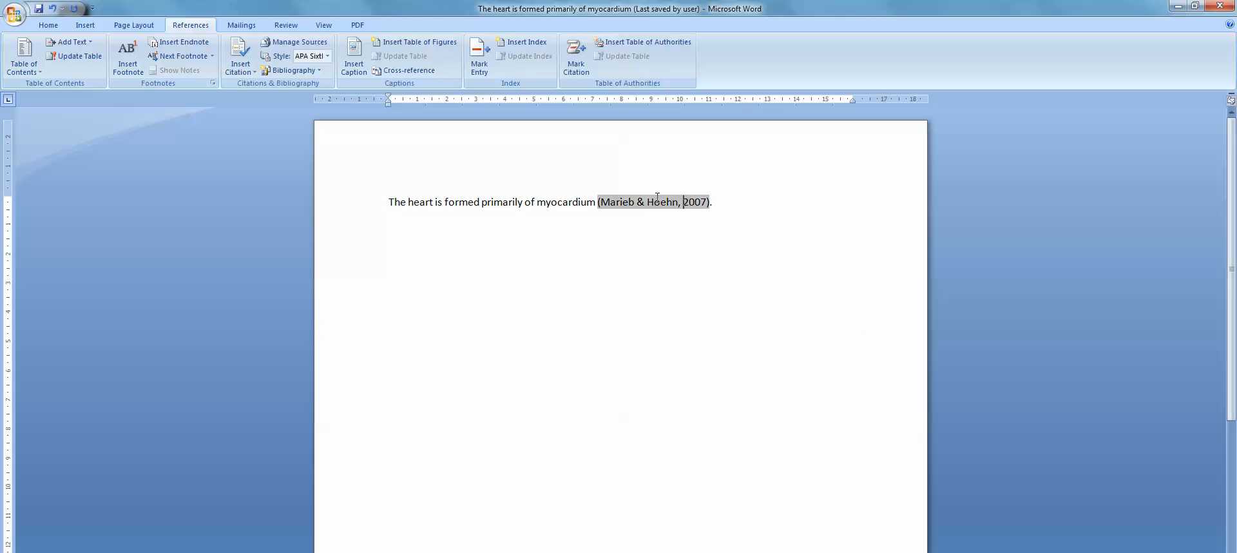
left_click(248, 75)
left_click(258, 94)
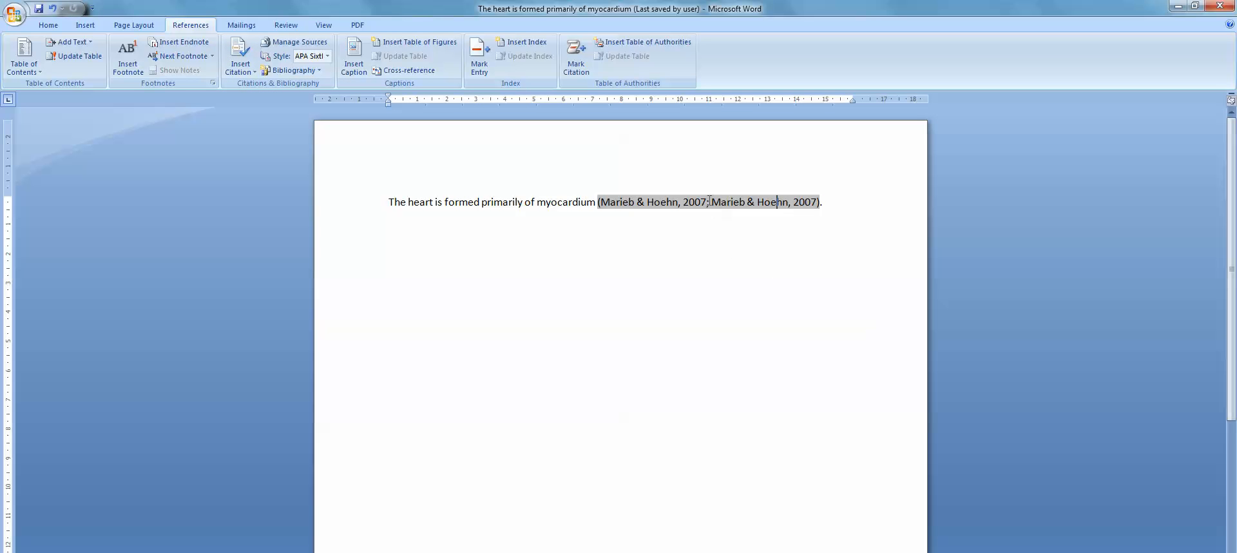
left_click(729, 248)
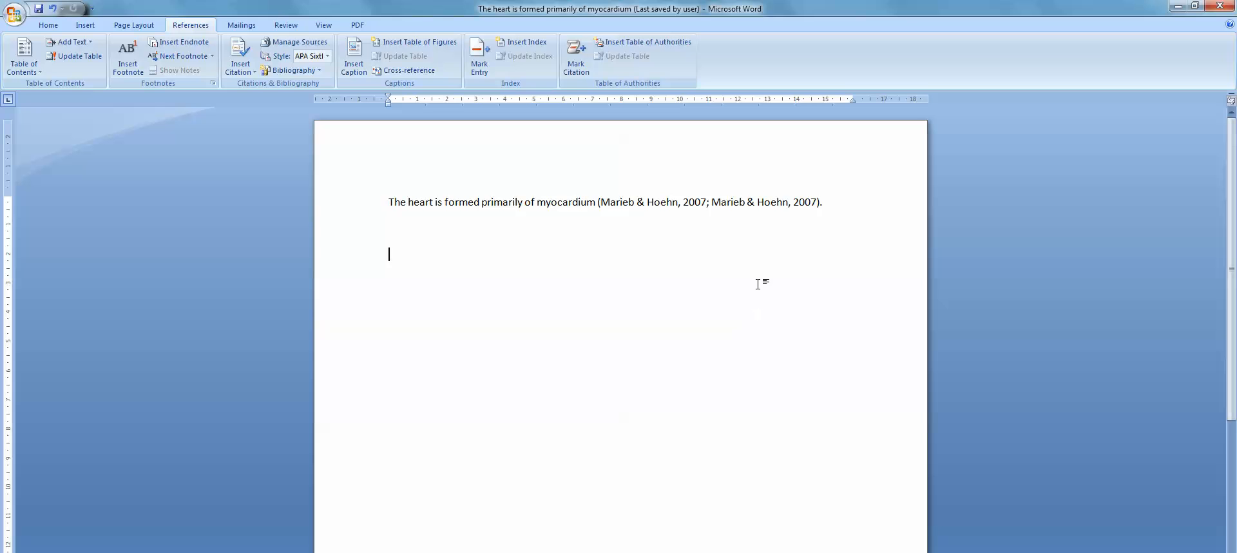
key("ctrl+z")
Add the heading "Reference List" on a new line below the cited sentence
left_click(725, 204)
key("Return")
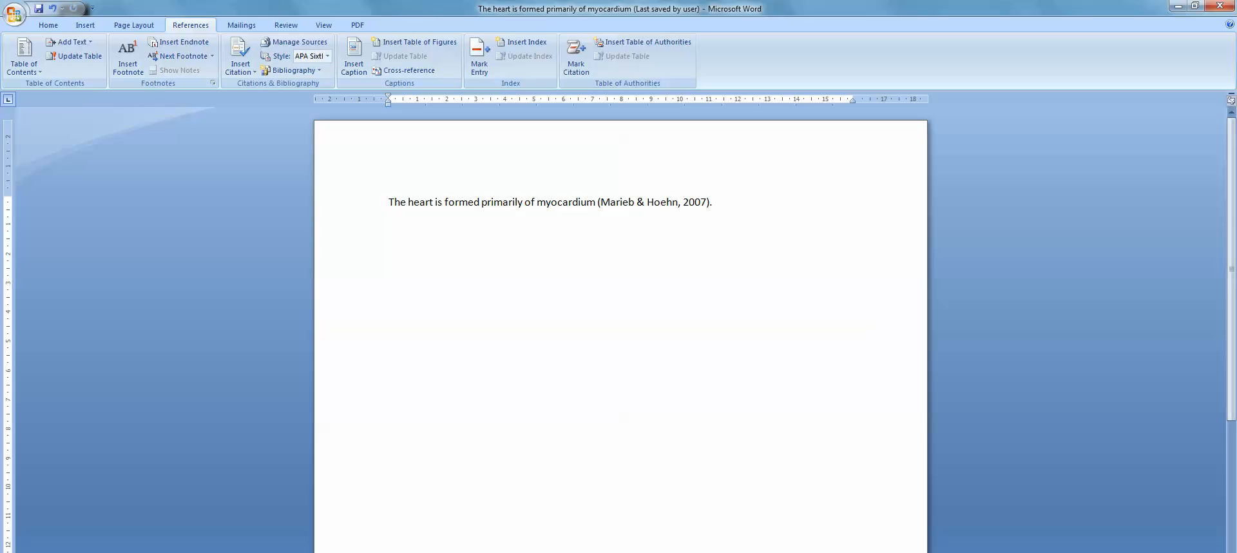
type("Reference List")
Insert a Works Cited bibliography below the "Reference List" heading and delete its built-in "Works Cited" title
left_click(320, 71)
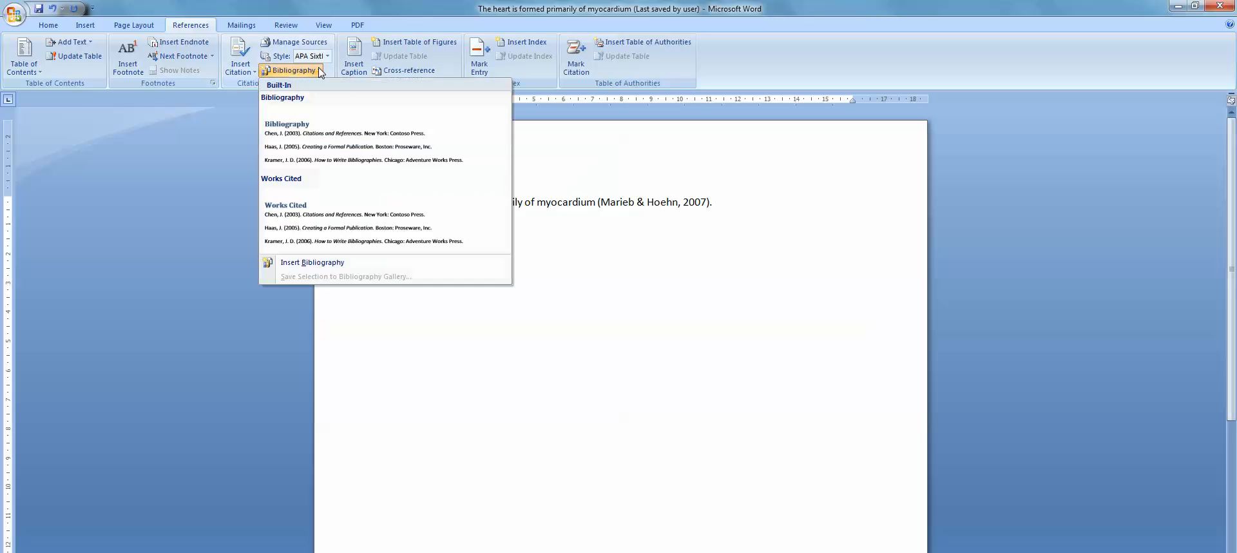
left_click(297, 218)
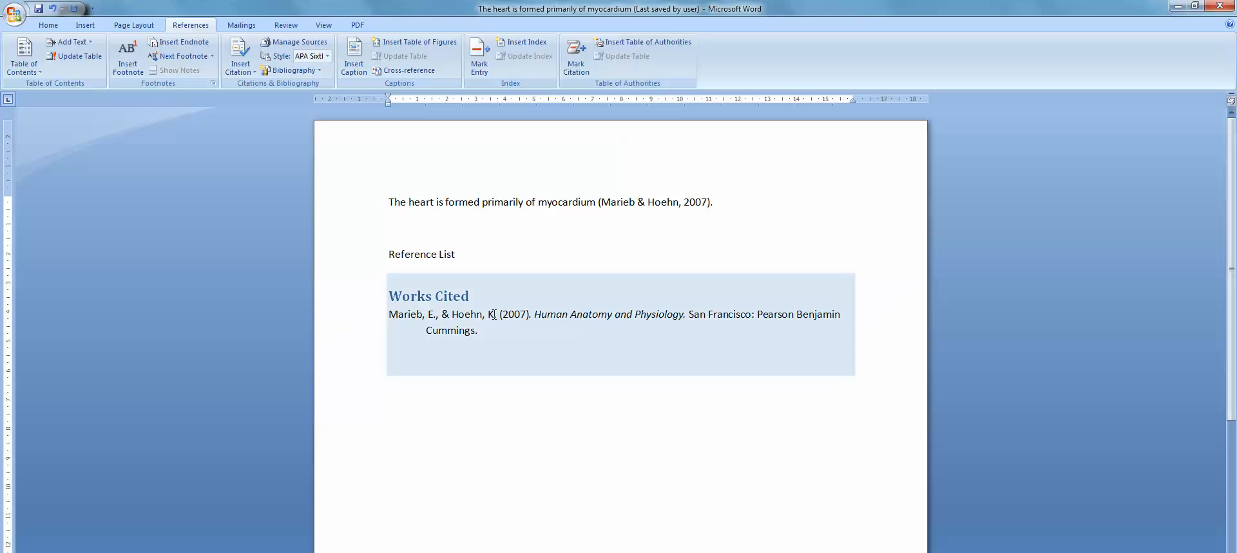
left_click_drag(474, 299, 404, 303)
key("Delete")
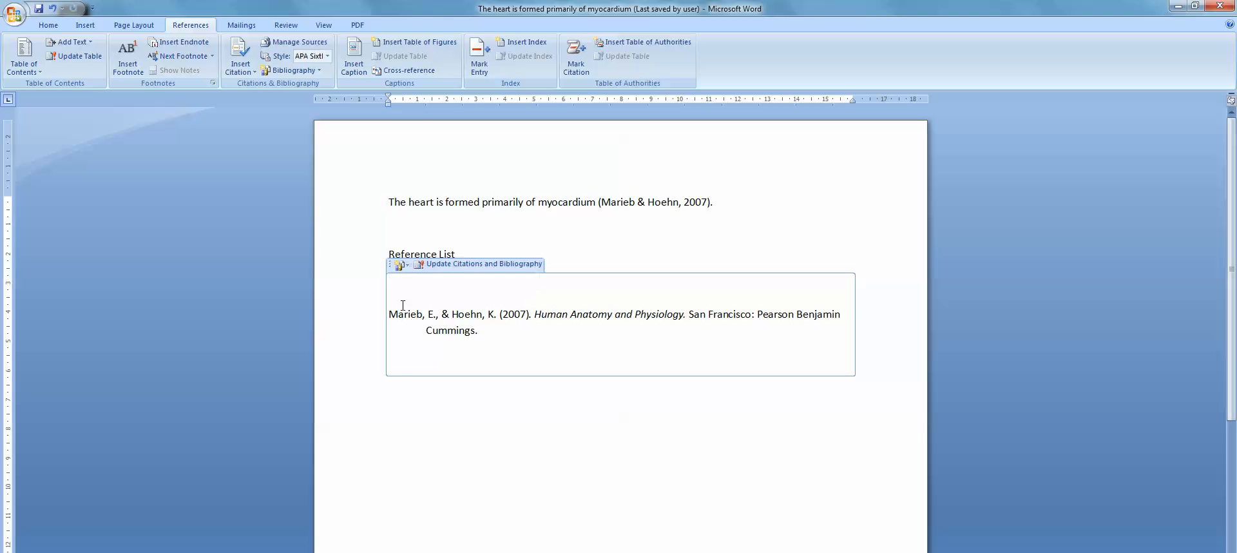
Remove the hanging indent from the bibliography entry so its second line aligns with the page margin
left_click(458, 330)
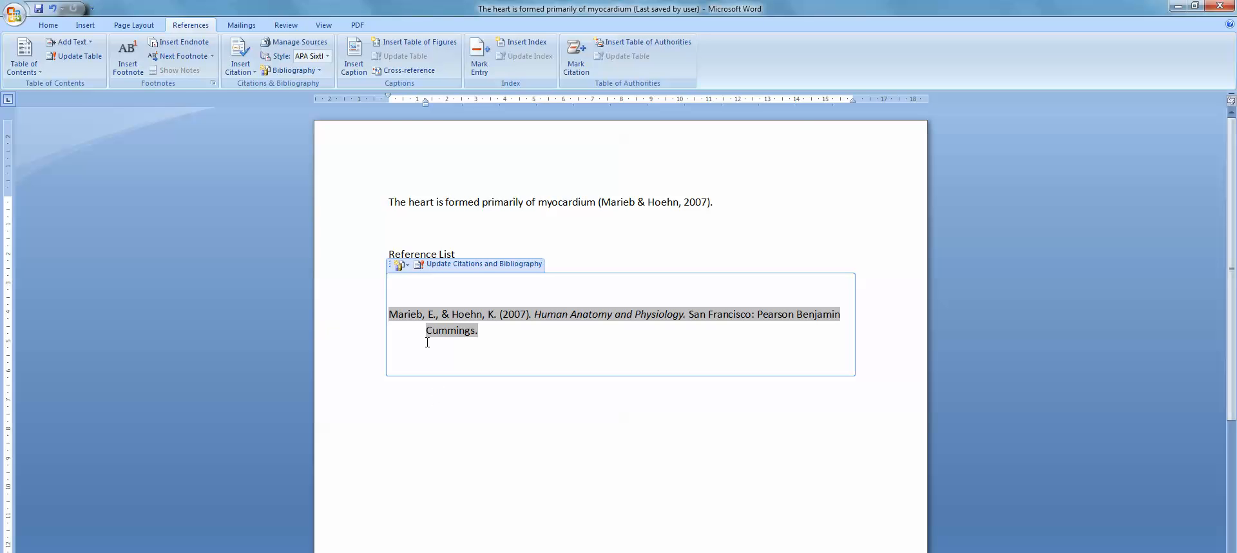
mouse_move(425, 103)
left_mouse_down()
mouse_move(356, 97)
mouse_move(388, 97)
left_mouse_up()
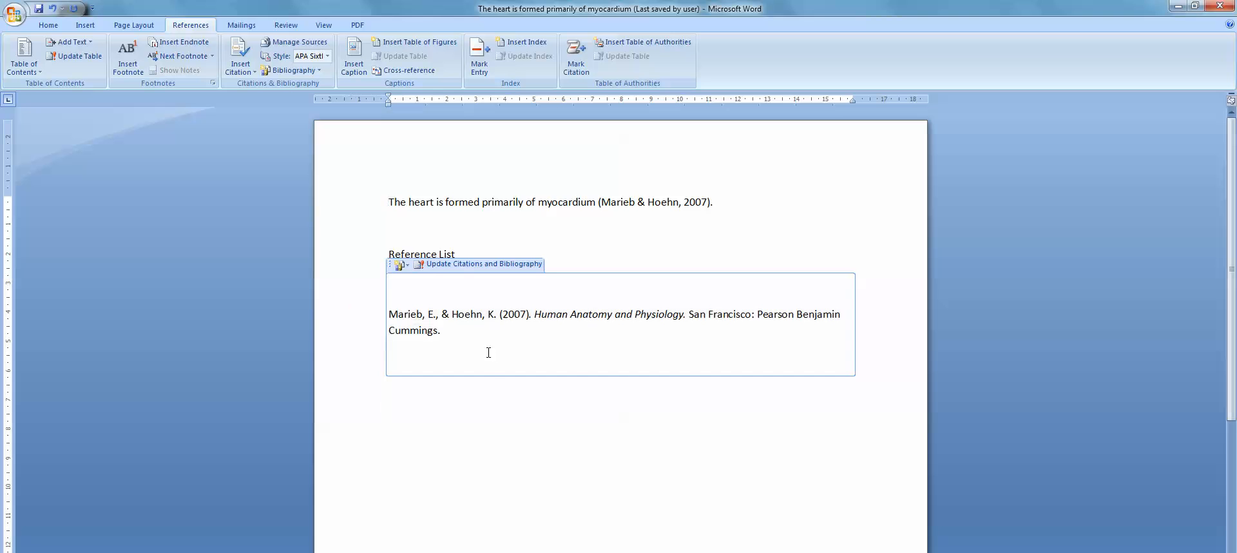
left_click(490, 444)
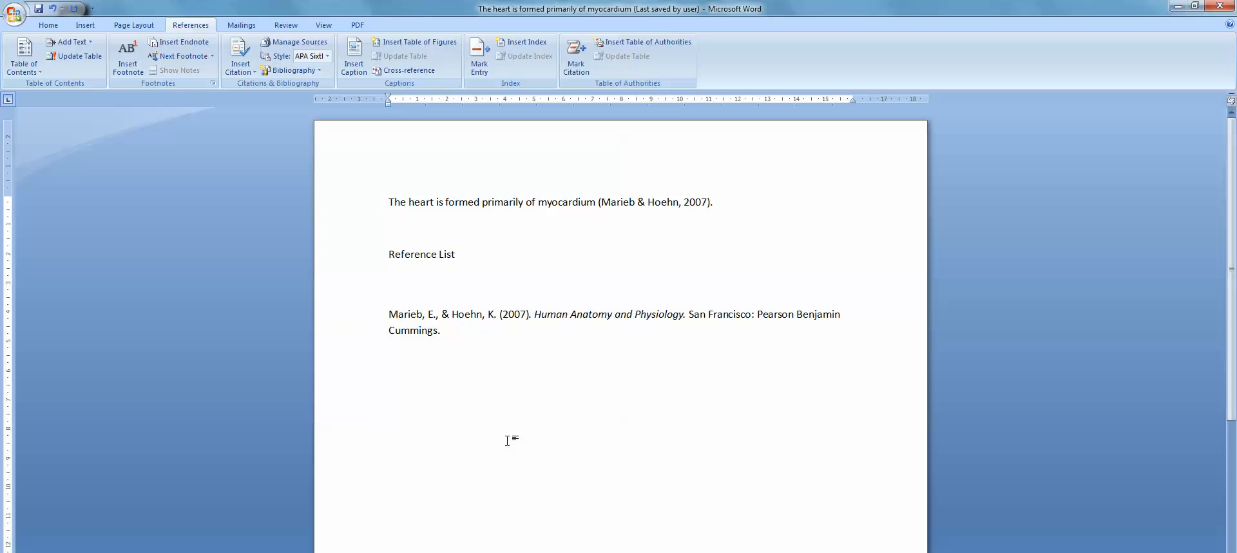
Check the cited status of the document's sources in the source manager and return to the document
left_click(294, 42)
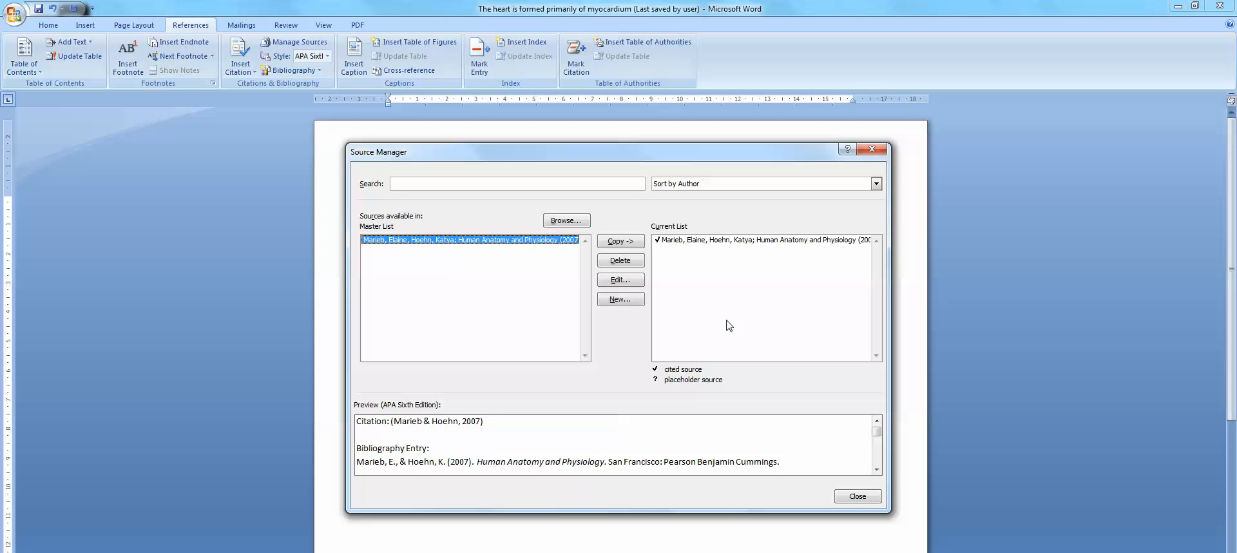
left_click(853, 501)
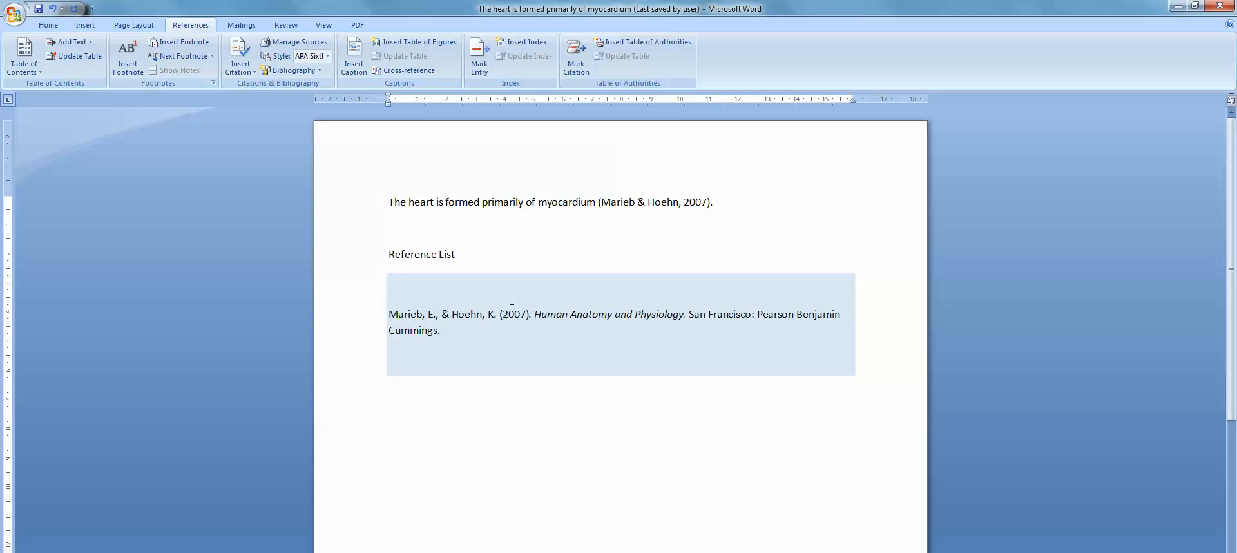
left_click(499, 380)
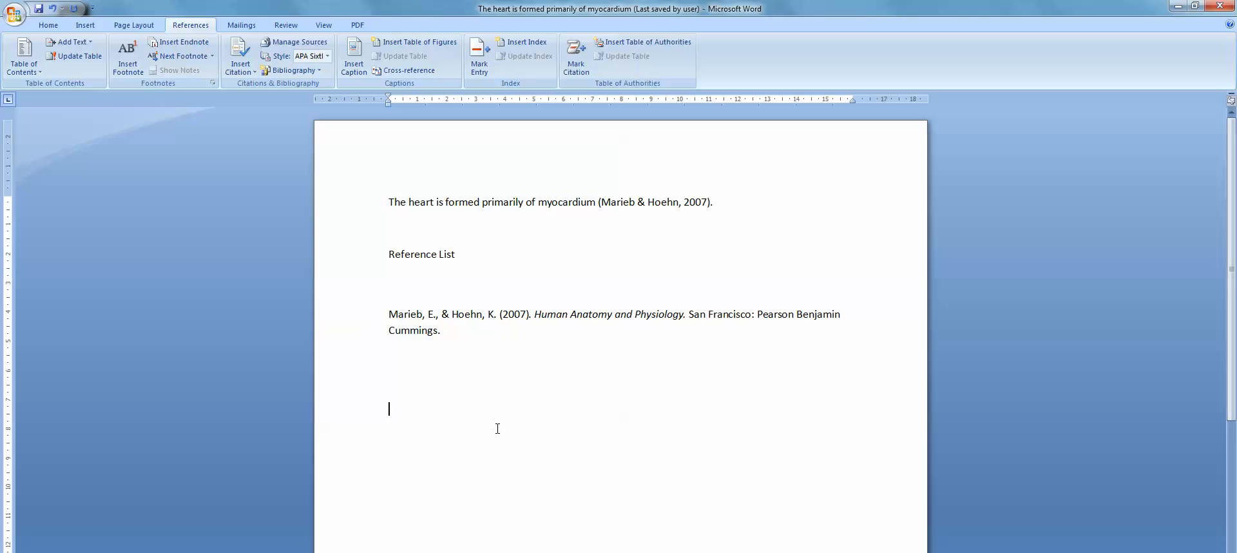